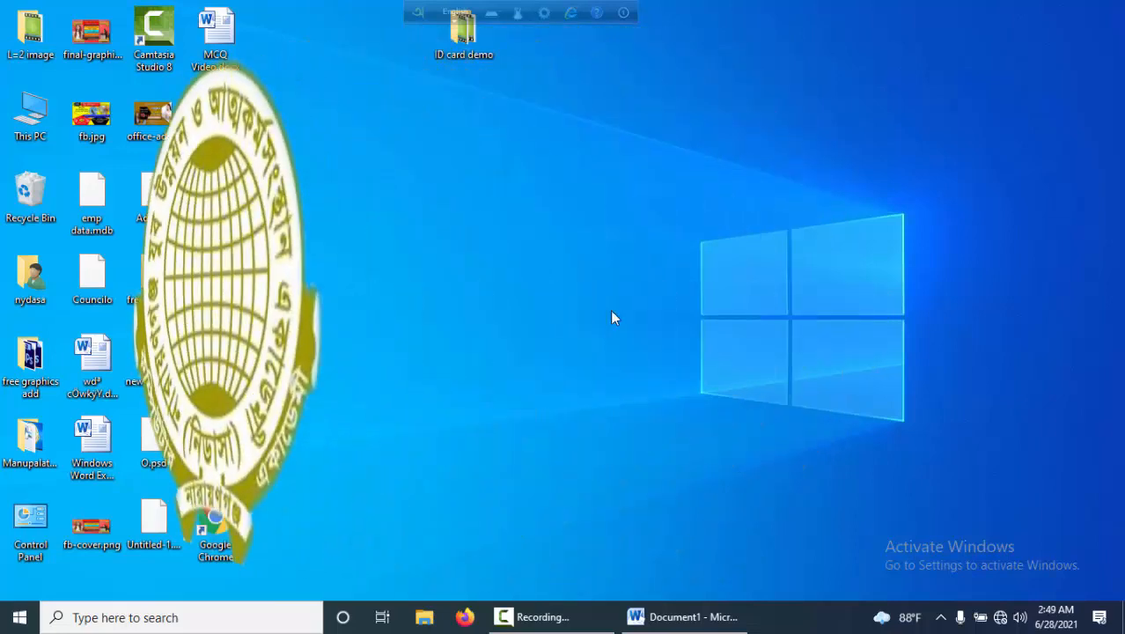
# Switch to the open Word document and insert a new blank equation at its start
pyautogui.click(669, 617)
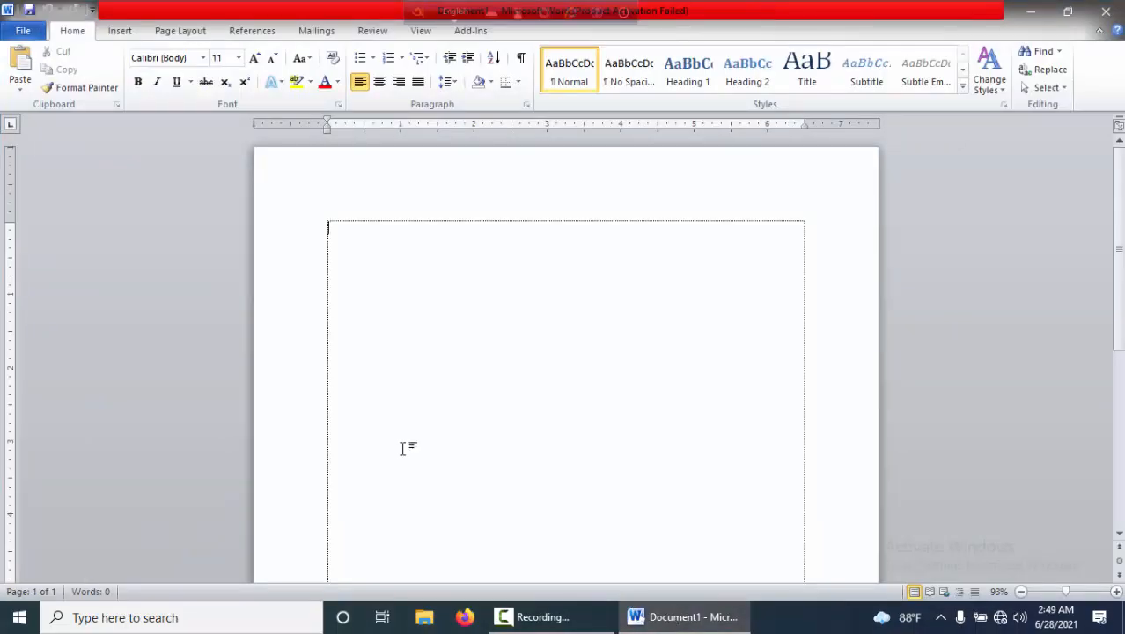
pyautogui.click(117, 31)
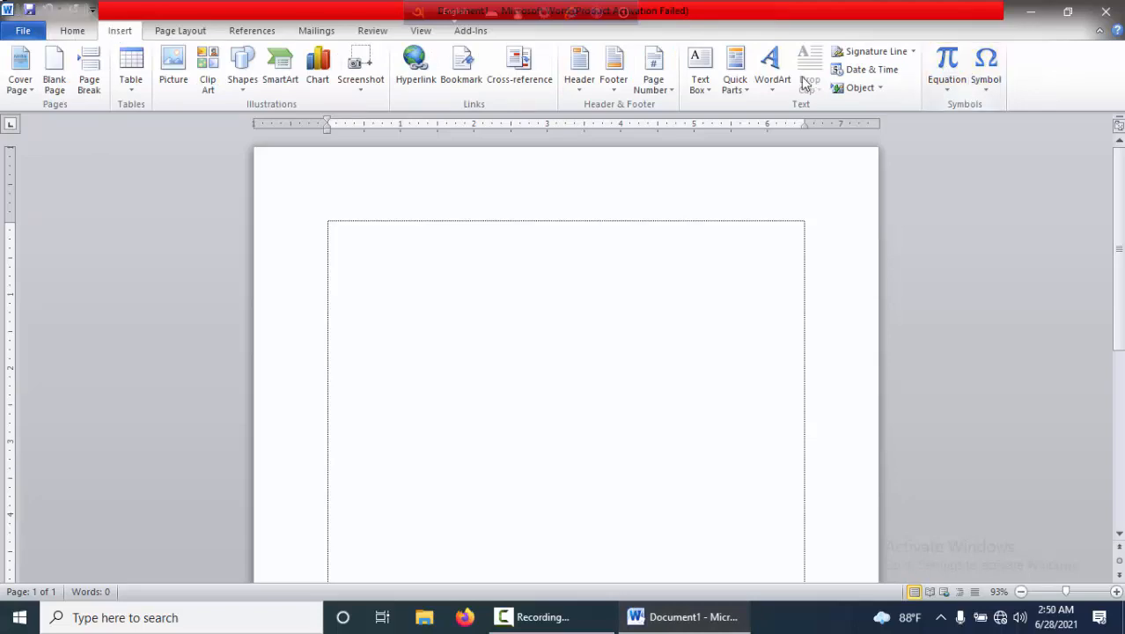
pyautogui.click(949, 86)
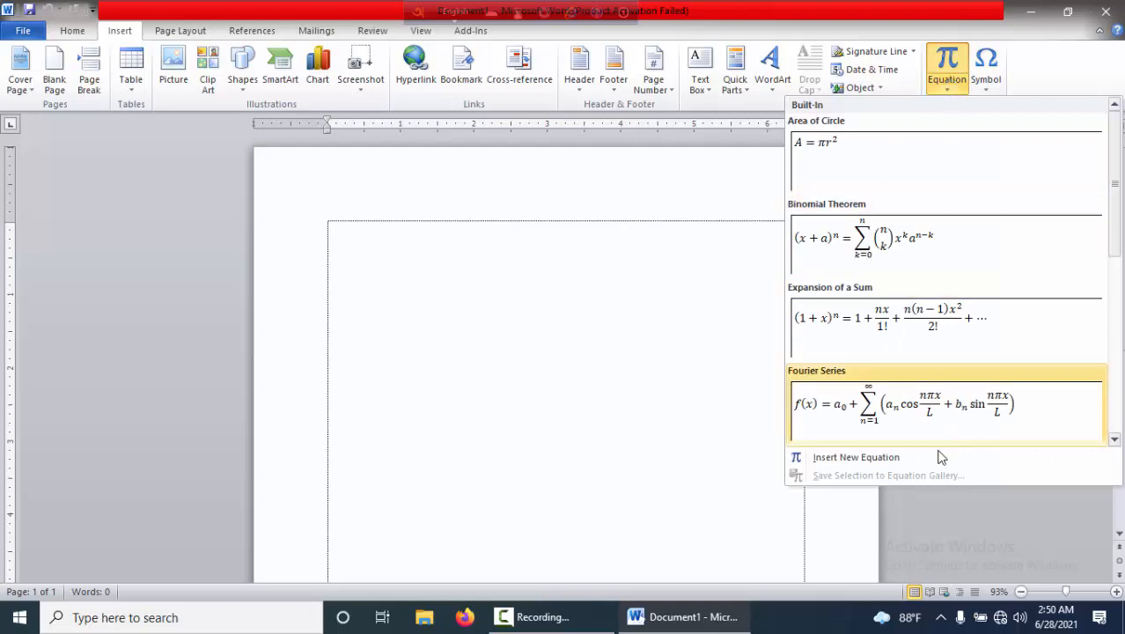
pyautogui.click(874, 463)
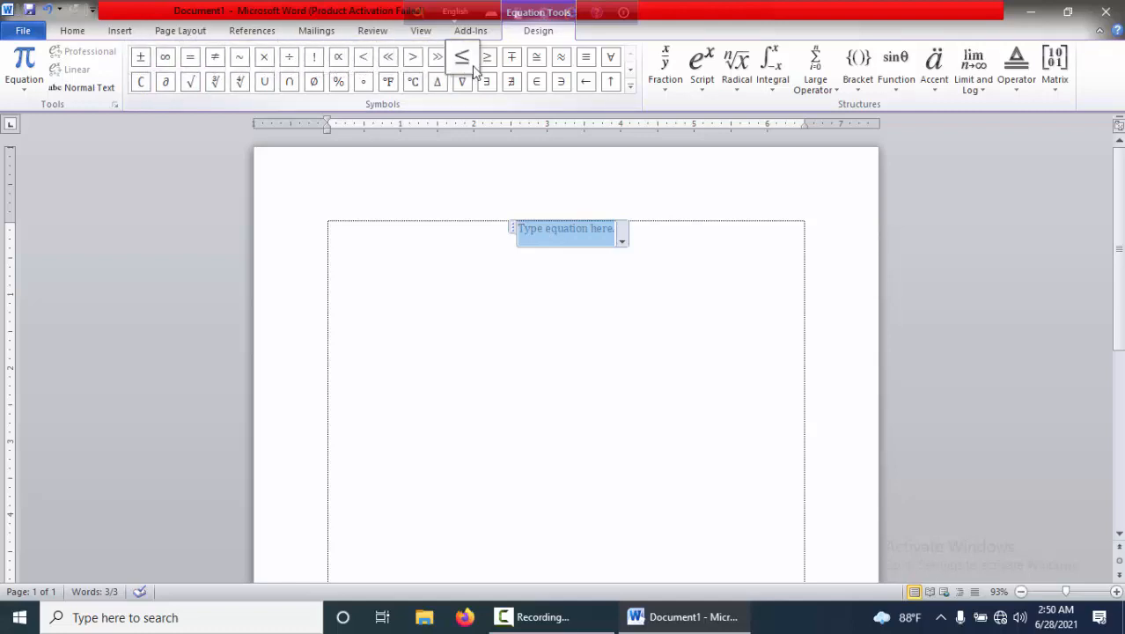
# Examine the Basic Math symbols and the fraction, script, radical, integral, matrix and operator structures available for equations
pyautogui.click(630, 91)
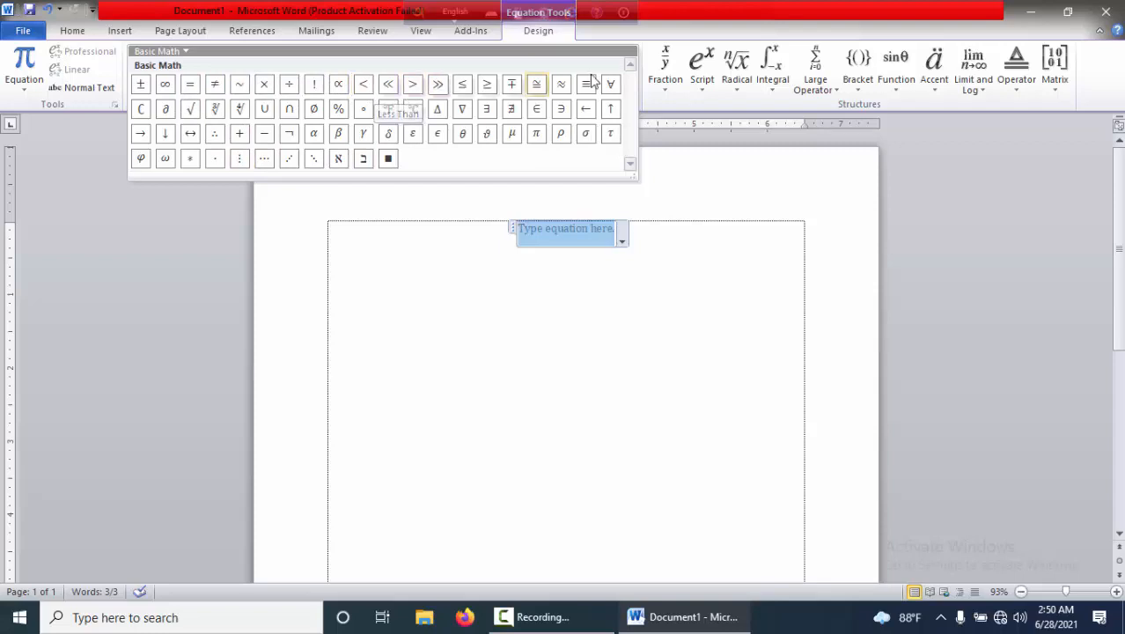
pyautogui.click(679, 107)
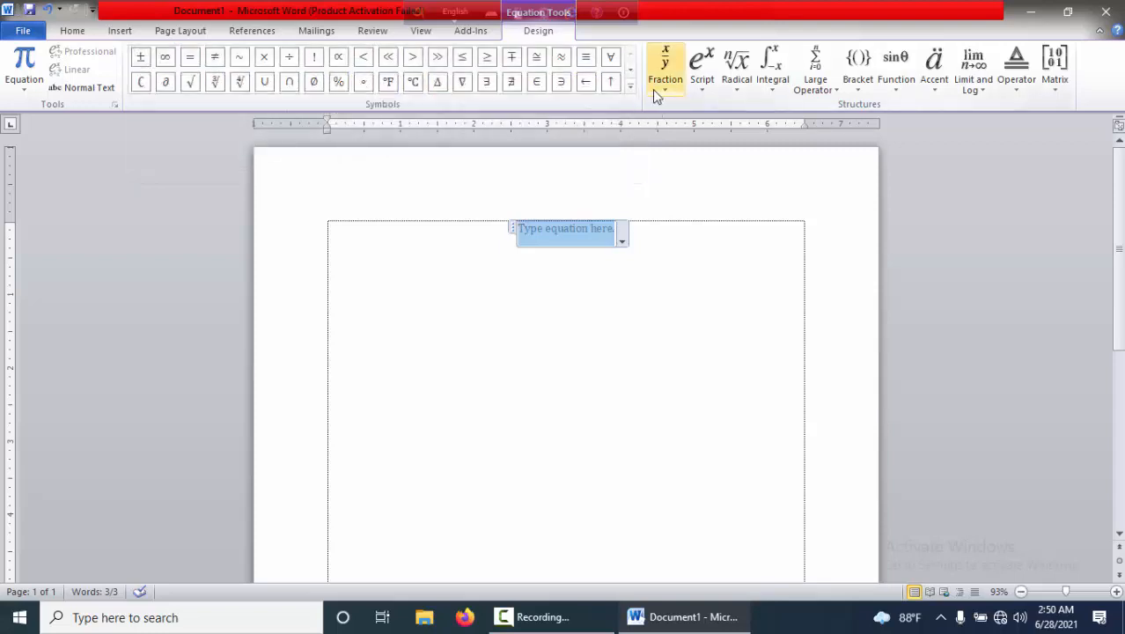
pyautogui.click(664, 92)
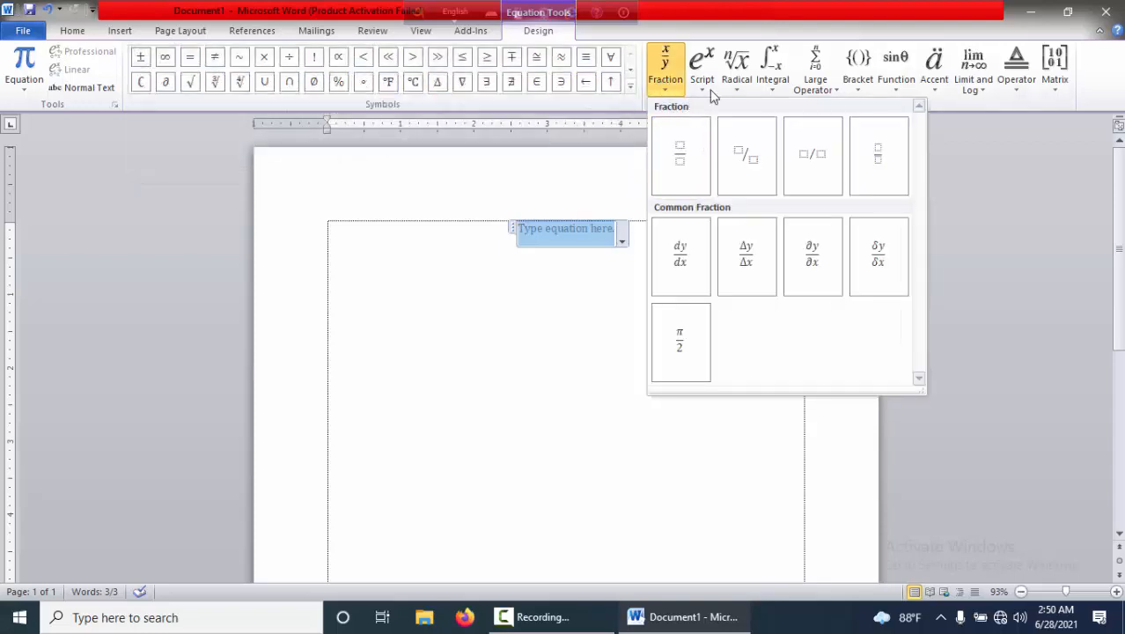
pyautogui.click(706, 88)
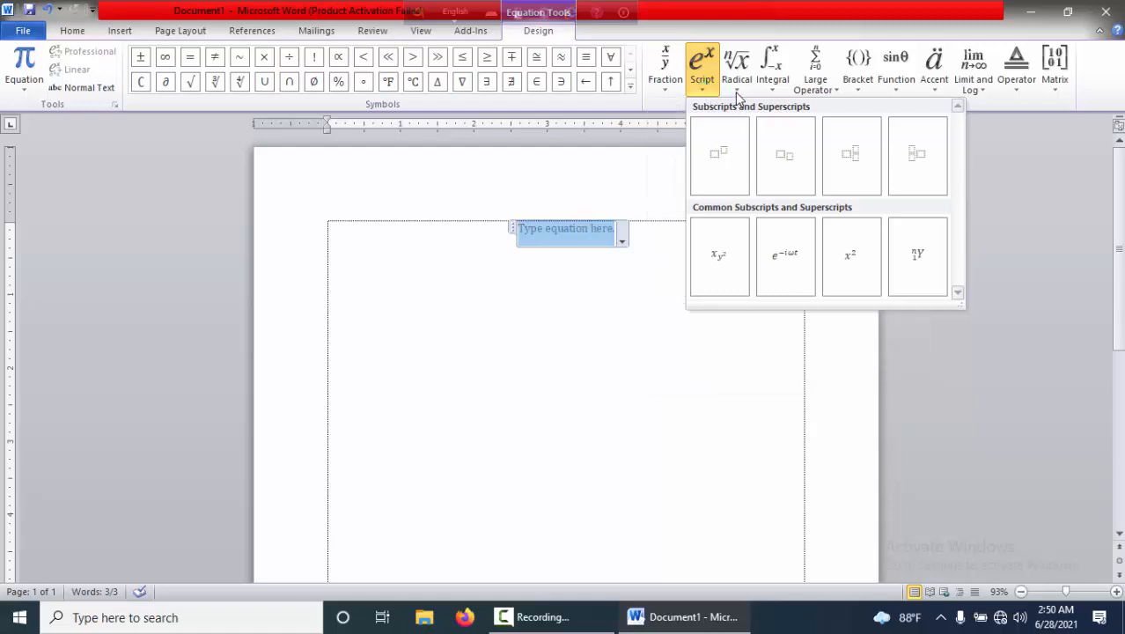
pyautogui.click(737, 92)
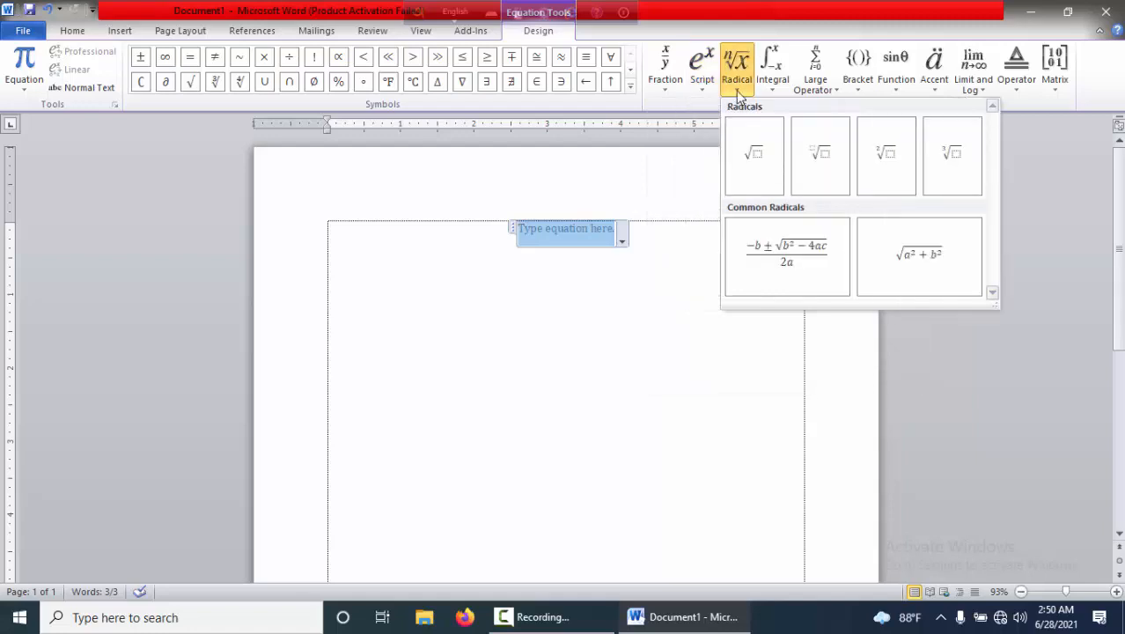
pyautogui.click(772, 92)
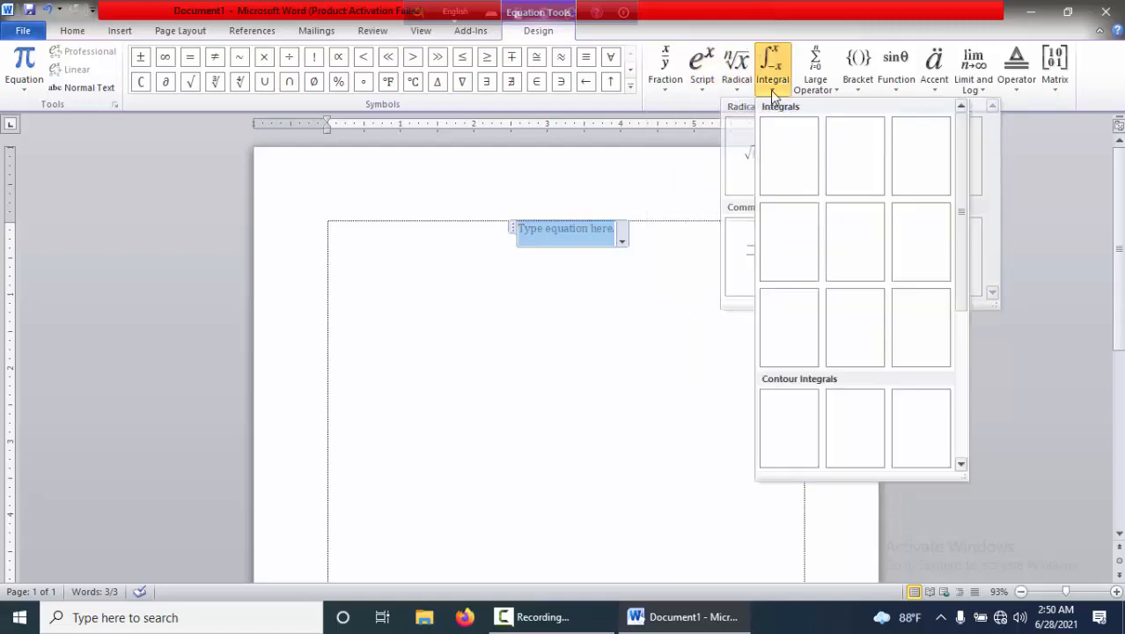
pyautogui.click(1056, 91)
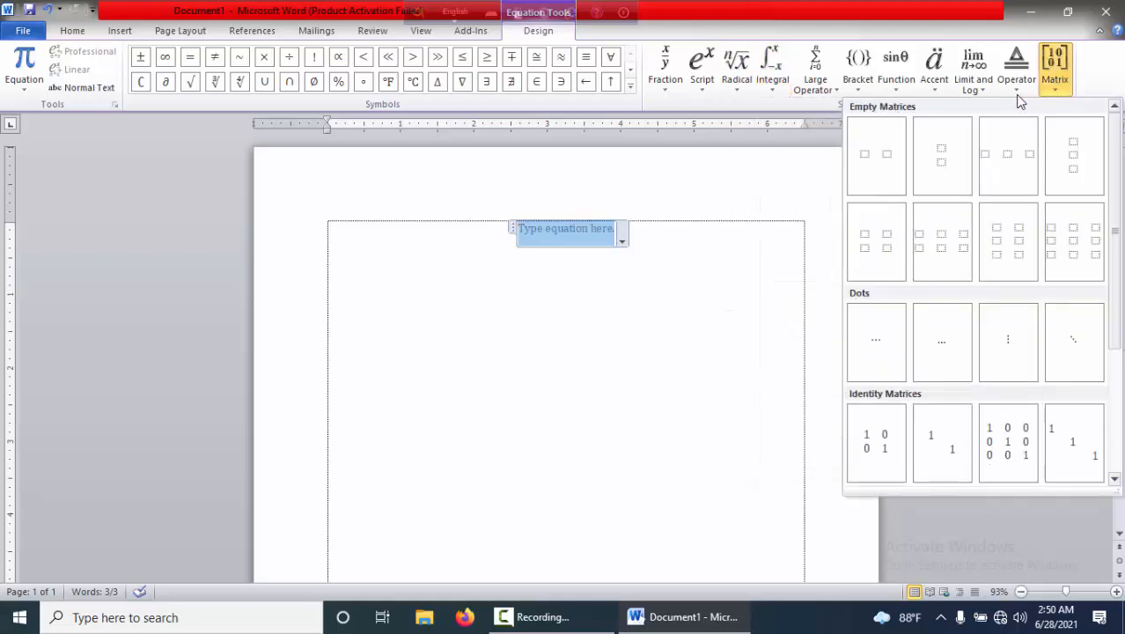
pyautogui.click(1017, 92)
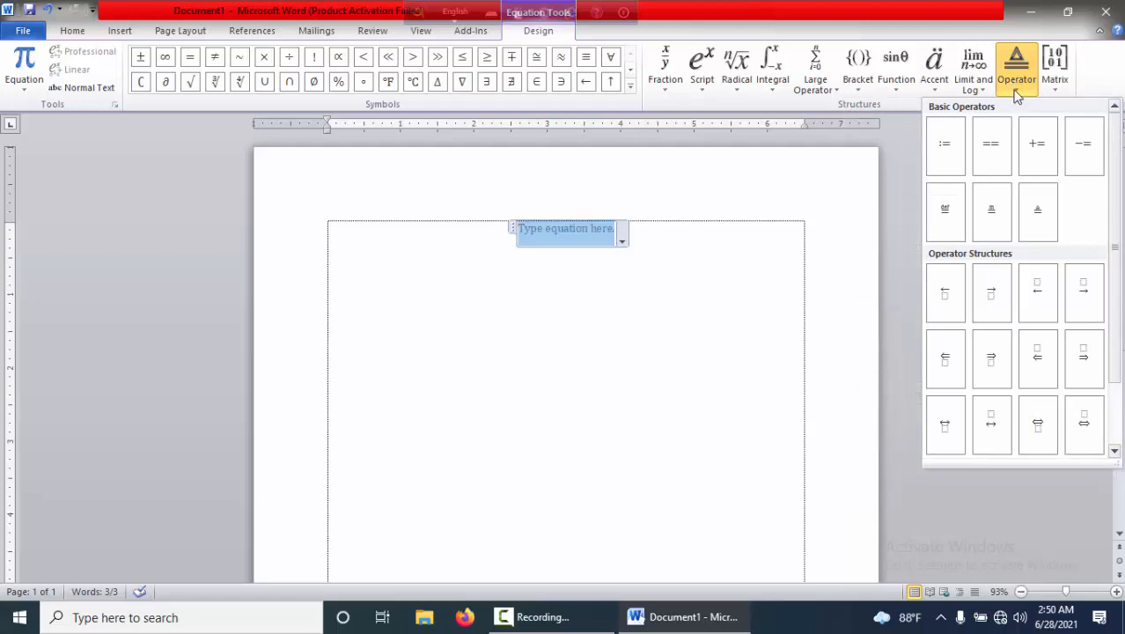
# Enter an equals sign in the blank equation, followed by a stacked fraction of 10 over 20
pyautogui.click(544, 234)
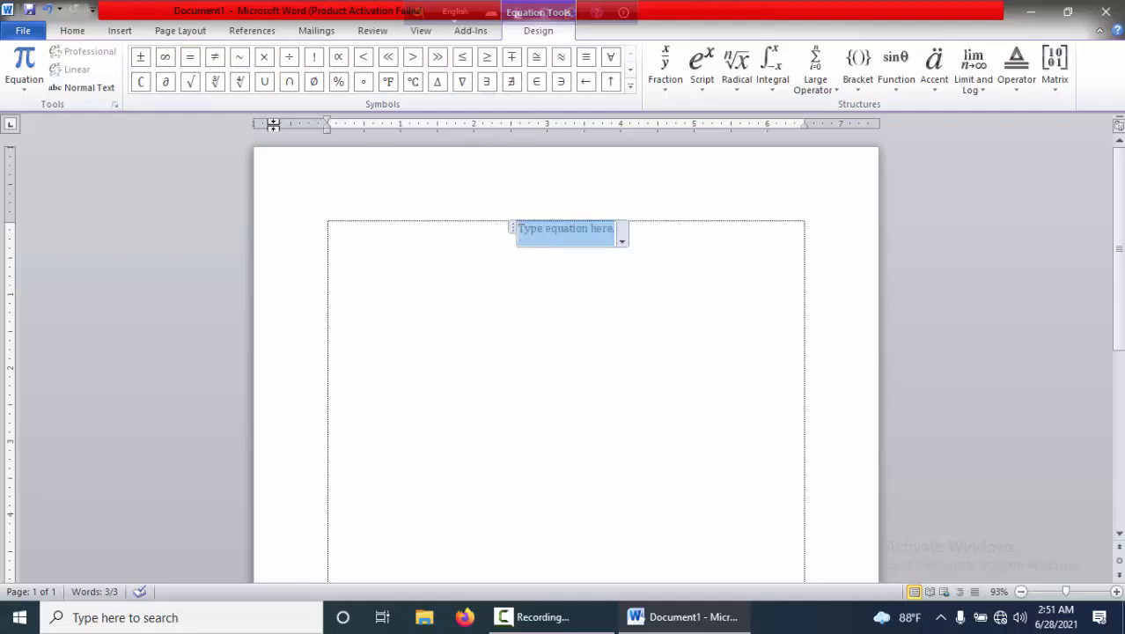
pyautogui.click(191, 58)
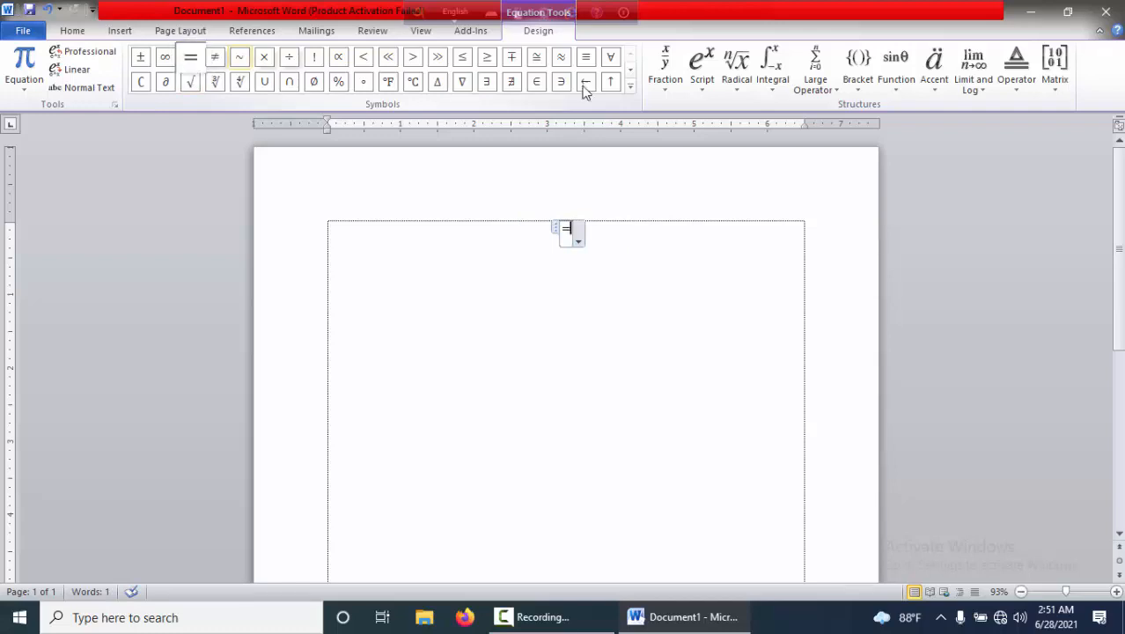
pyautogui.click(662, 86)
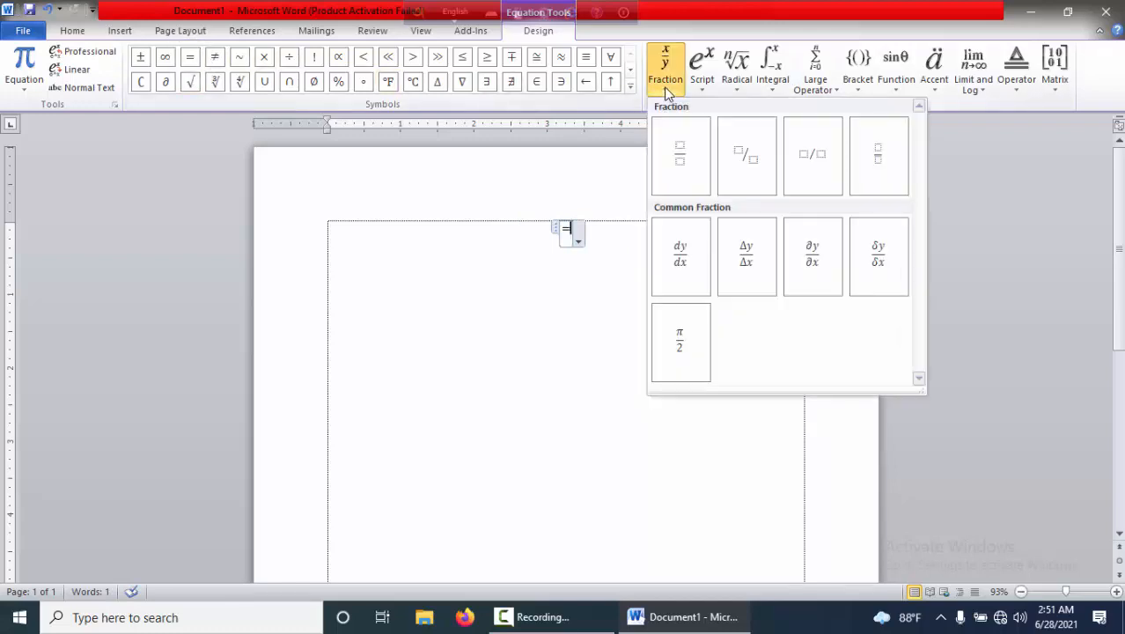
pyautogui.click(680, 160)
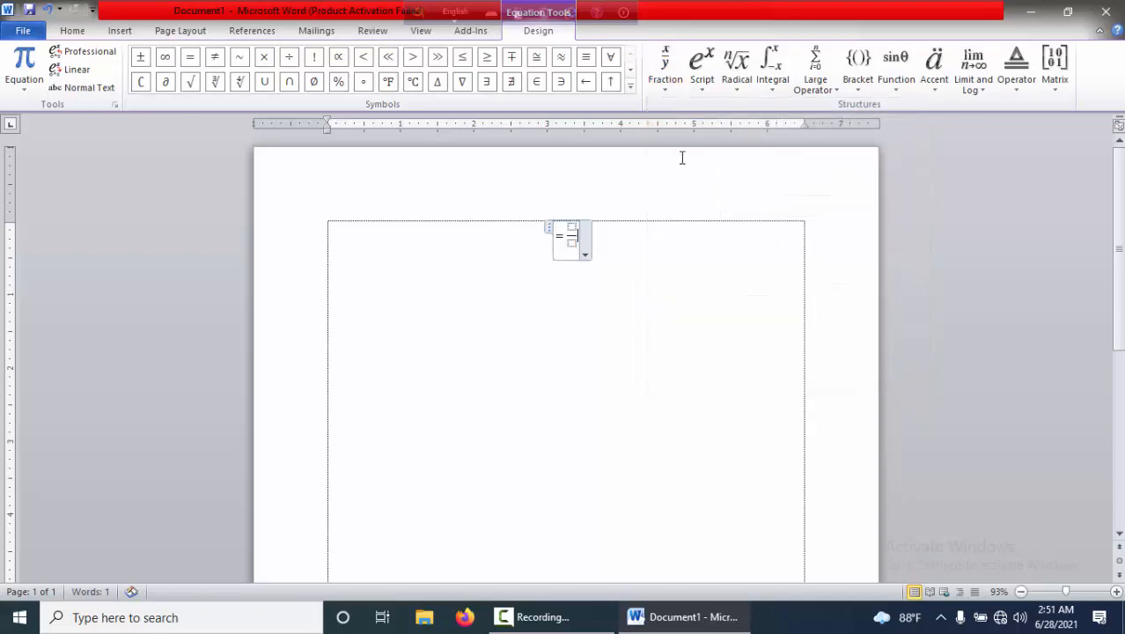
pyautogui.click(572, 226)
pyautogui.write('10')
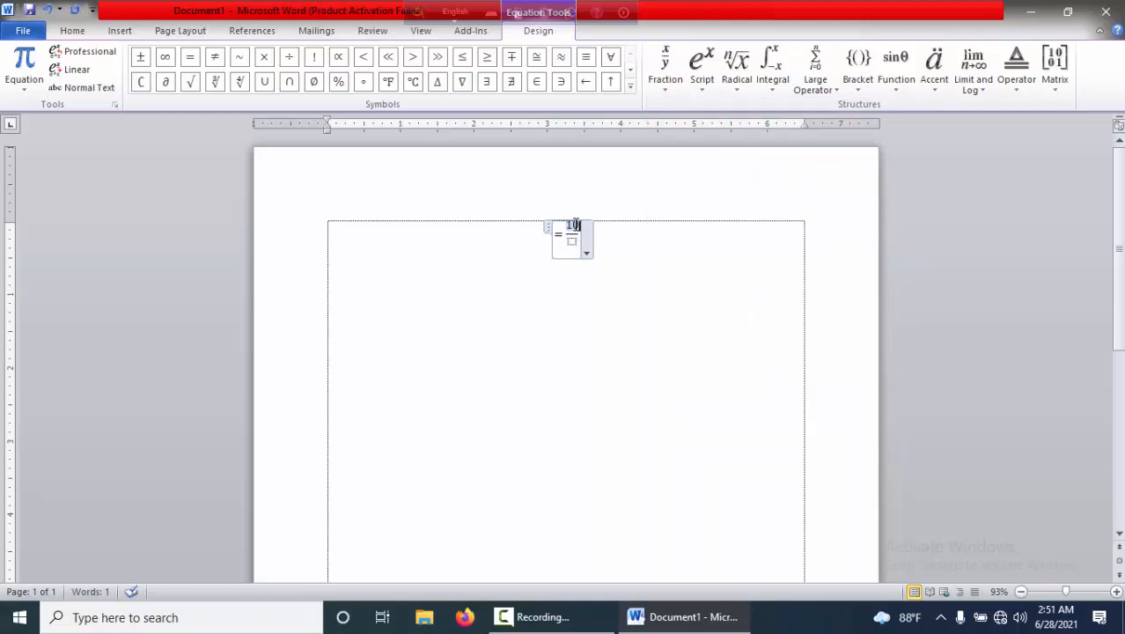
pyautogui.click(572, 241)
pyautogui.write('20')
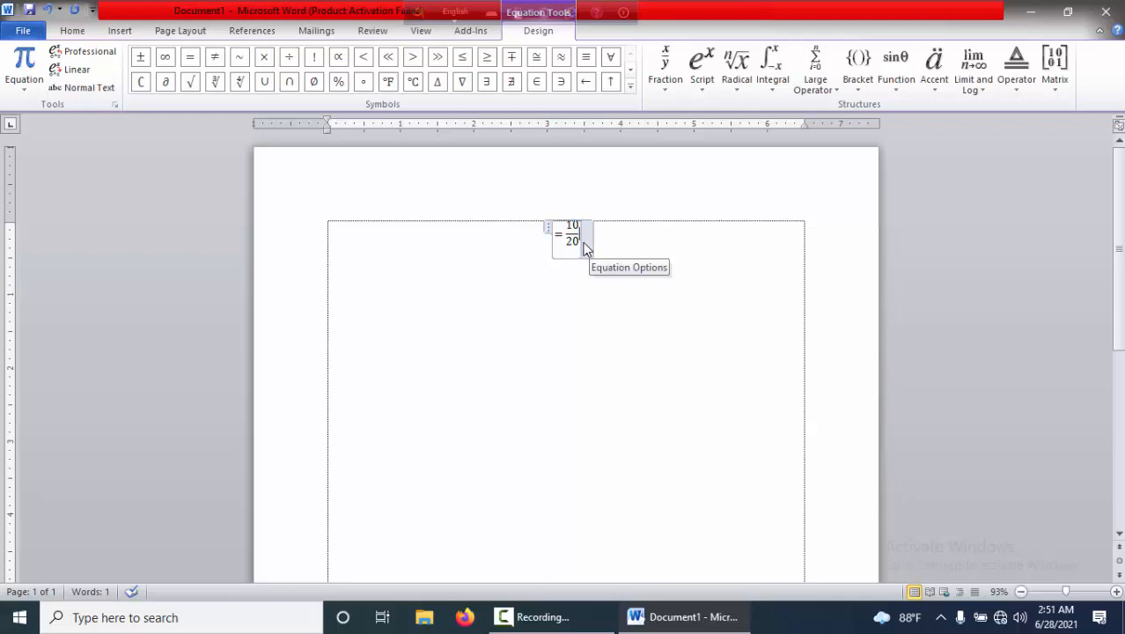
# Append a plus sign and a stacked fraction of 5 over 12 to the equation
pyautogui.click(630, 87)
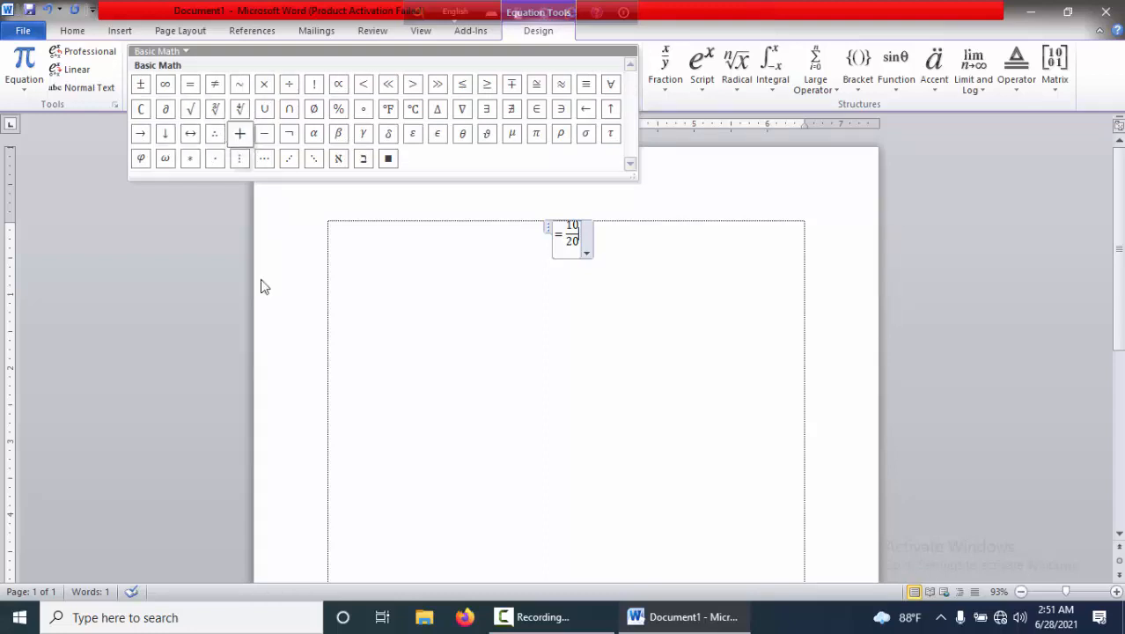
pyautogui.click(240, 133)
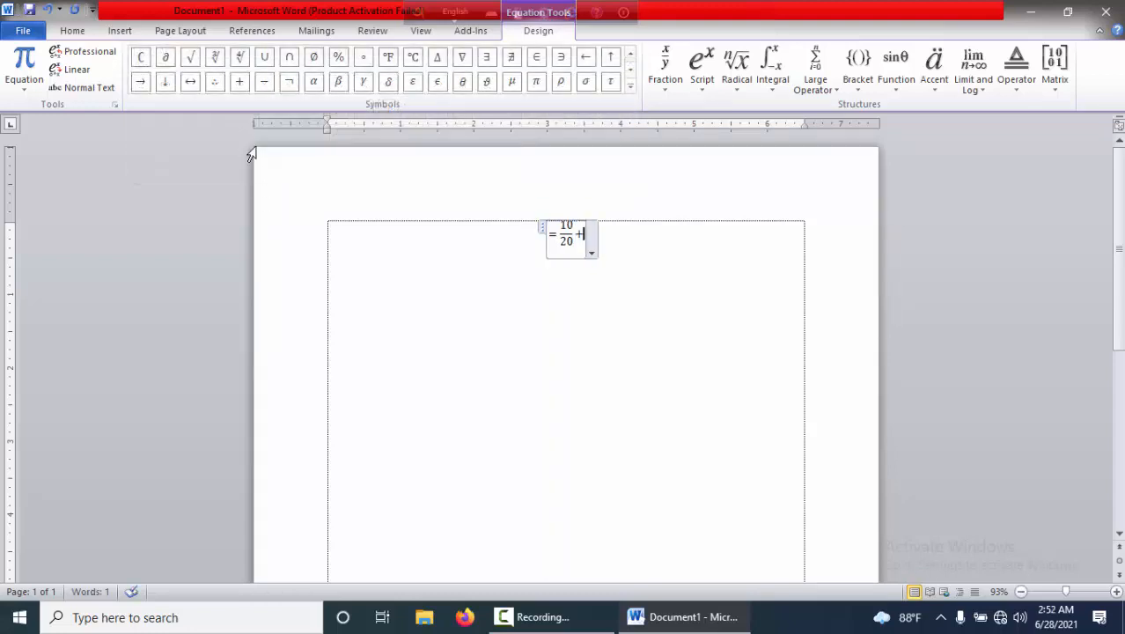
pyautogui.click(666, 92)
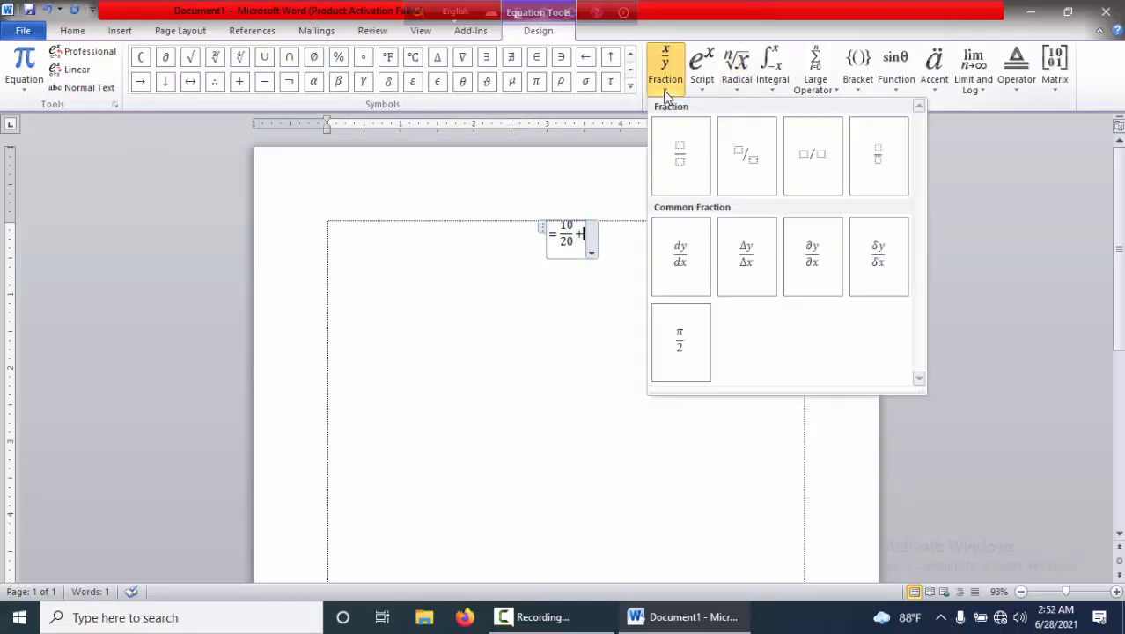
pyautogui.click(681, 160)
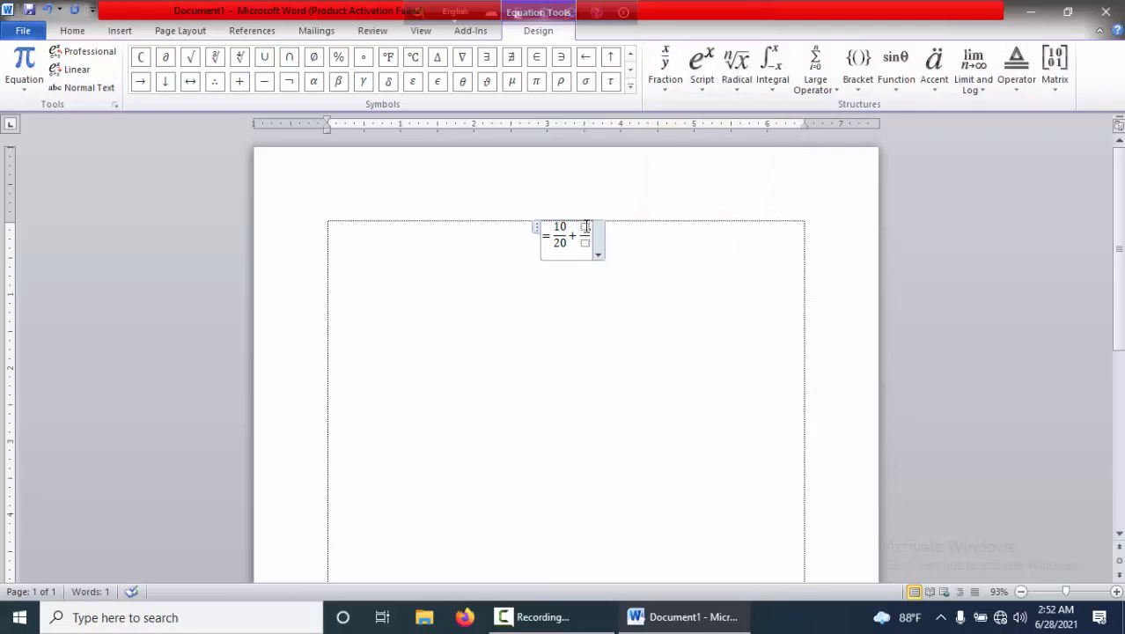
pyautogui.click(585, 227)
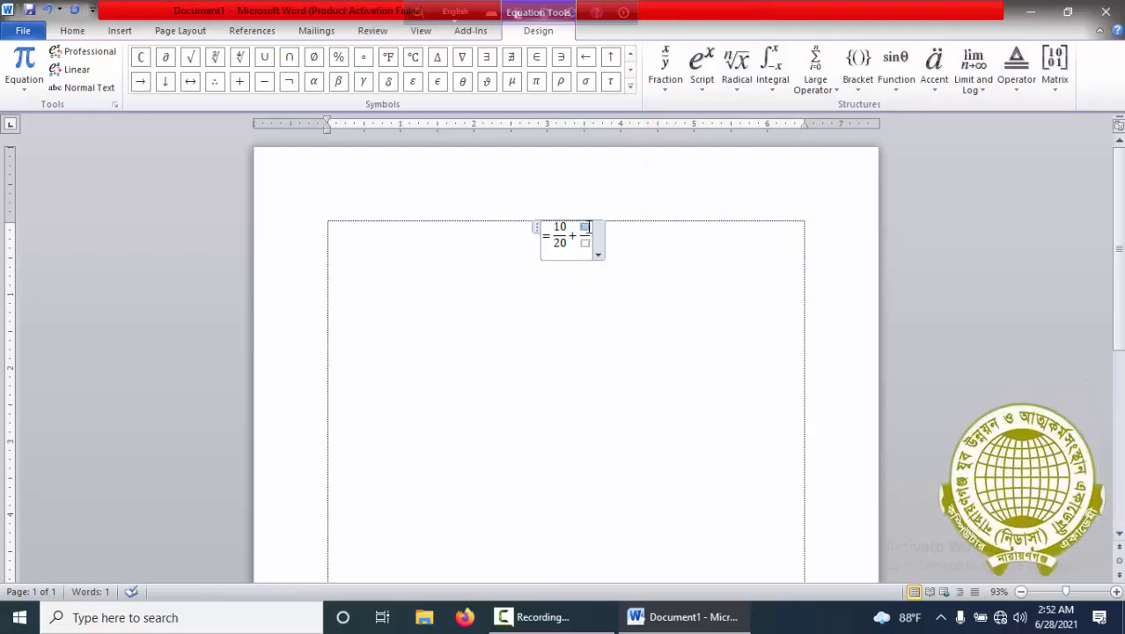
pyautogui.write('5')
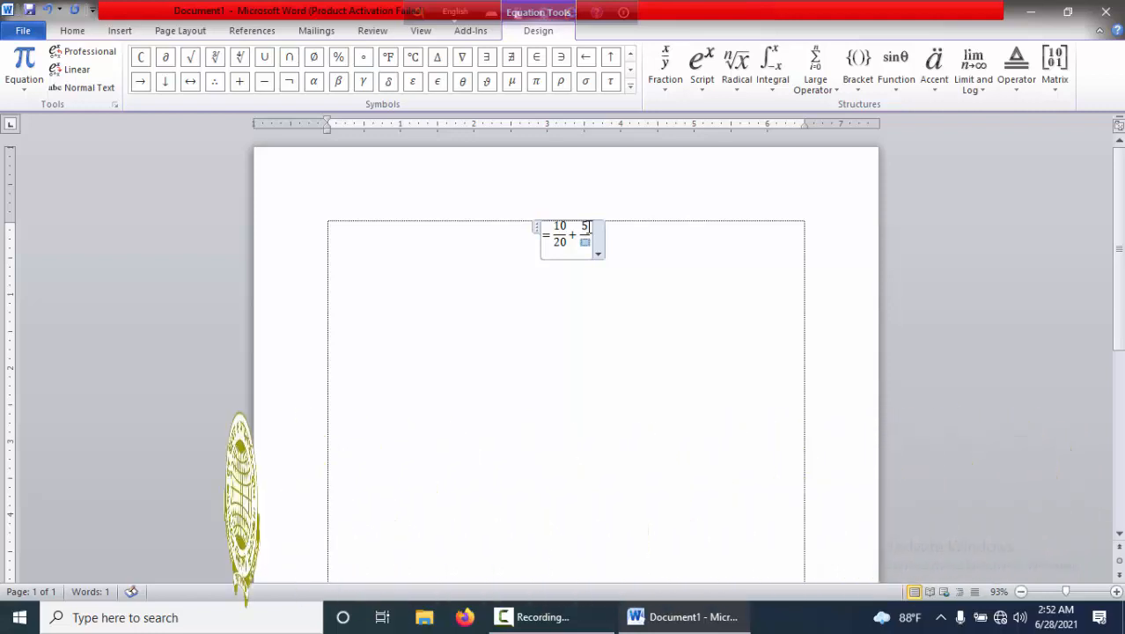
pyautogui.press('Down')
pyautogui.write('12')
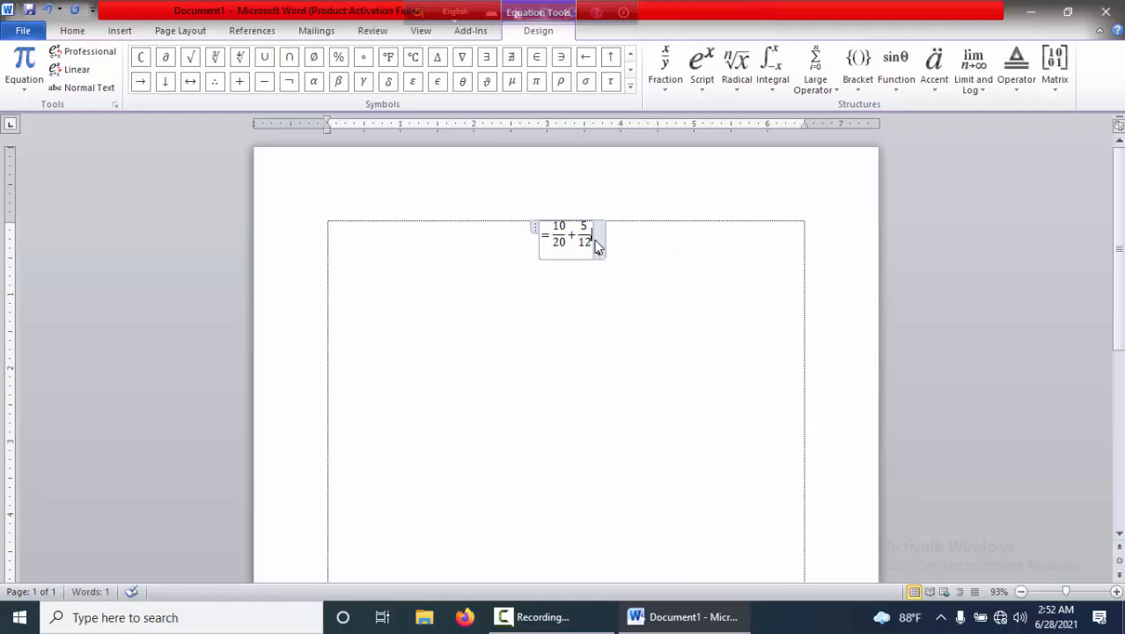
# Append a minus sign and a stacked fraction of 6 over 10, and leave the equation
pyautogui.click(265, 85)
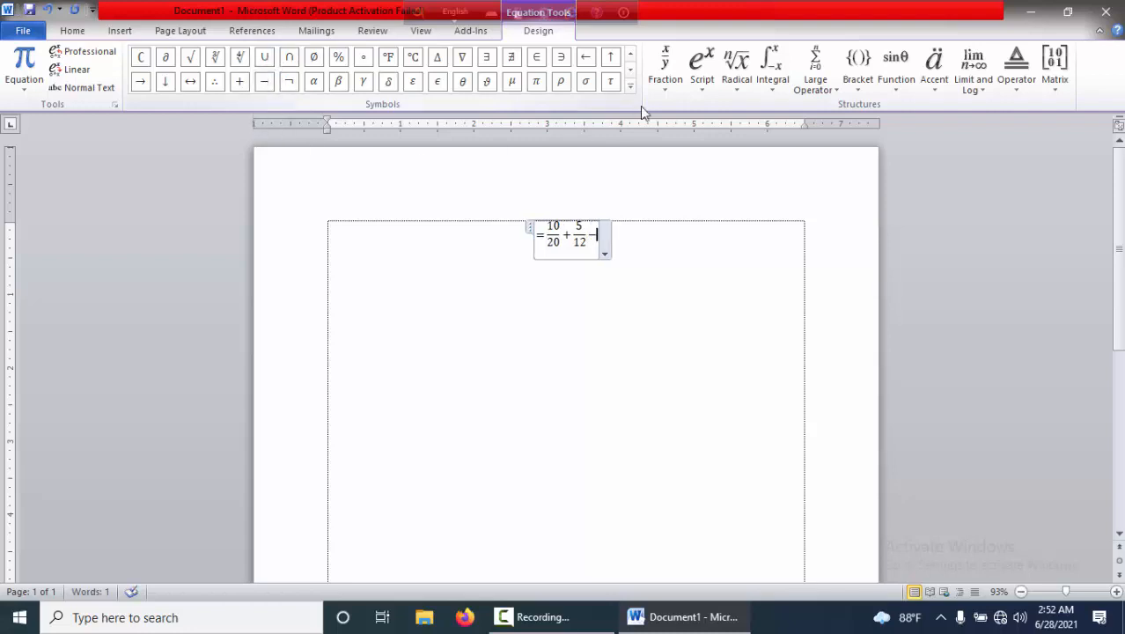
pyautogui.click(666, 91)
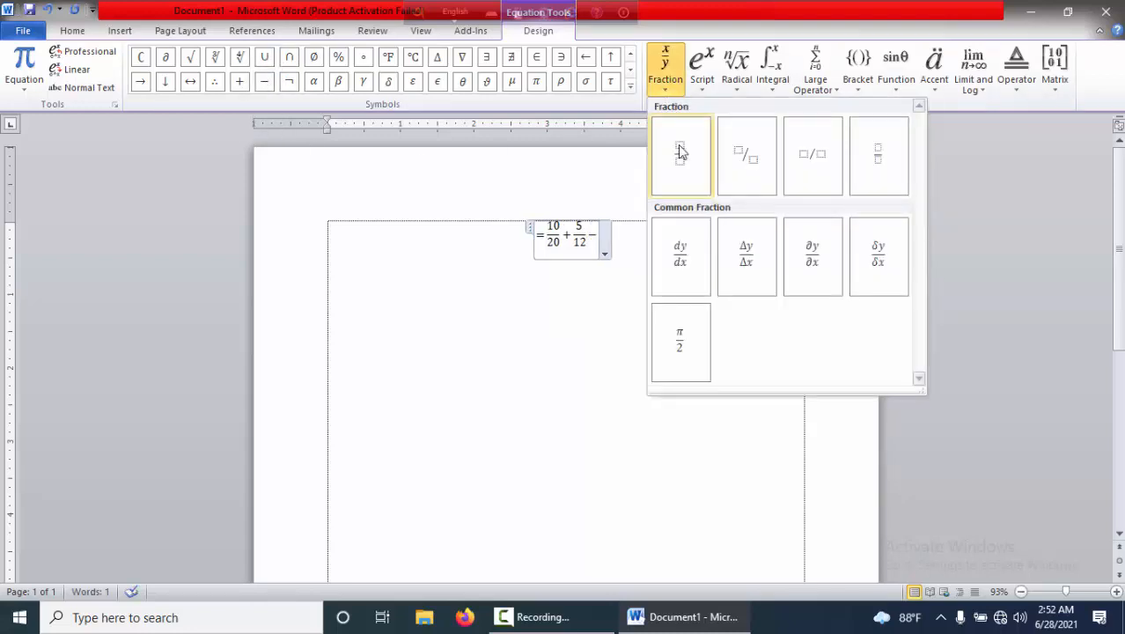
pyautogui.click(678, 159)
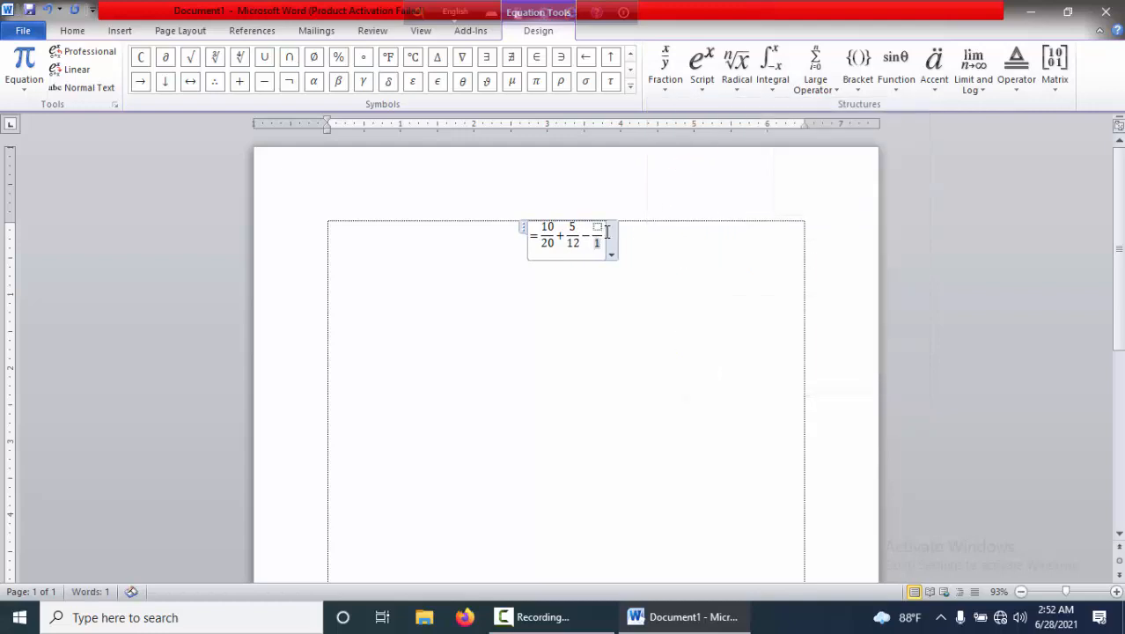
pyautogui.write('10')
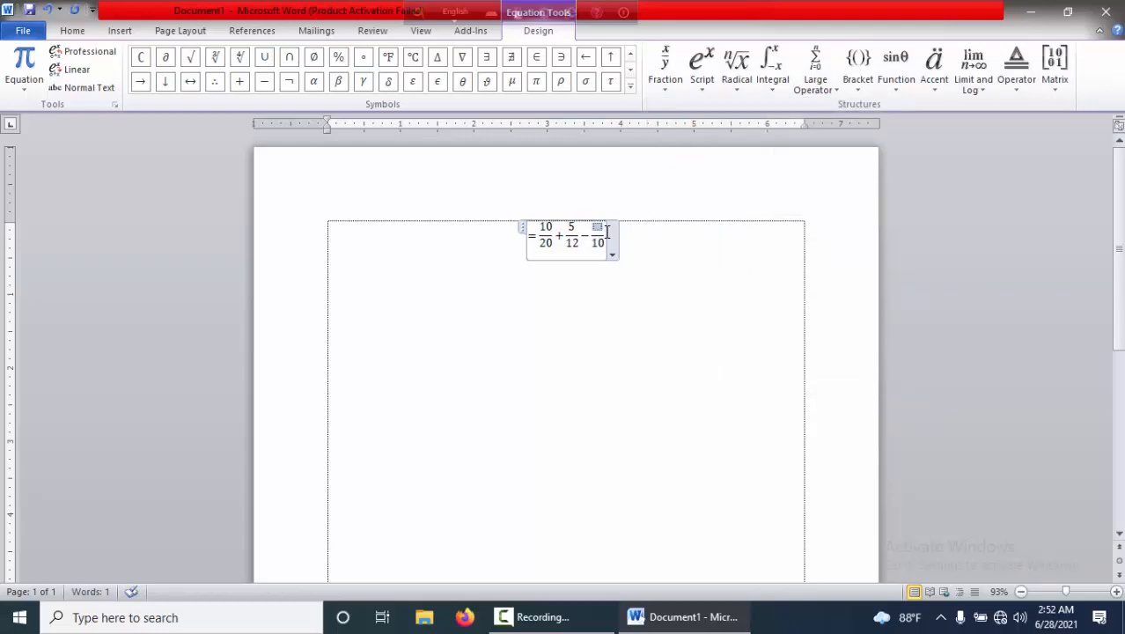
pyautogui.write('6')
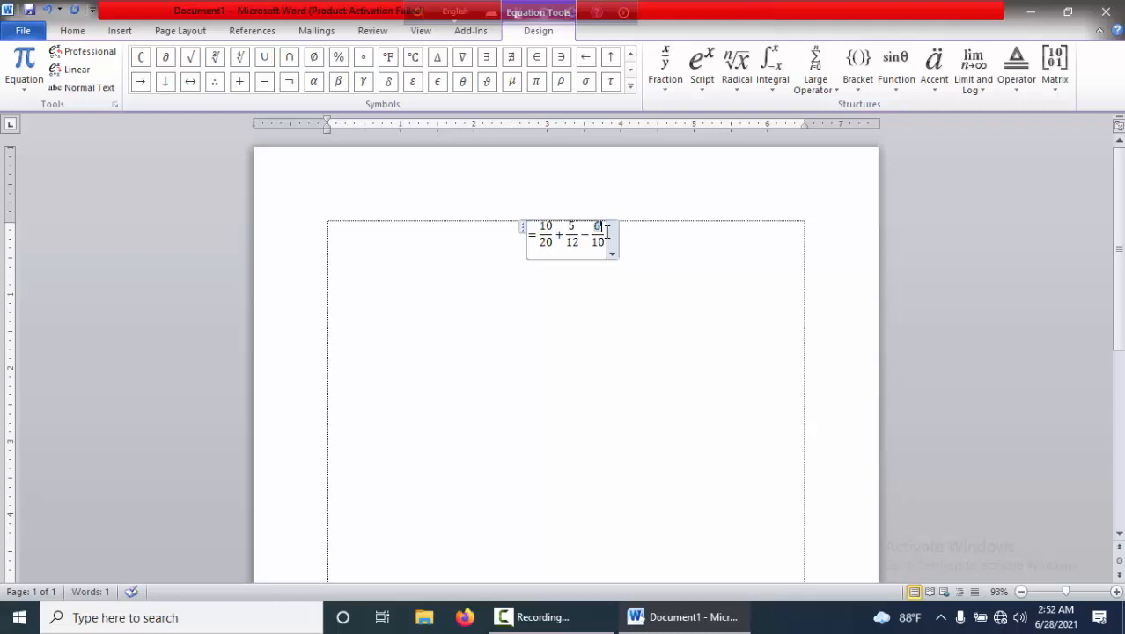
pyautogui.press('Down')
pyautogui.press('Right')
pyautogui.click(658, 312)
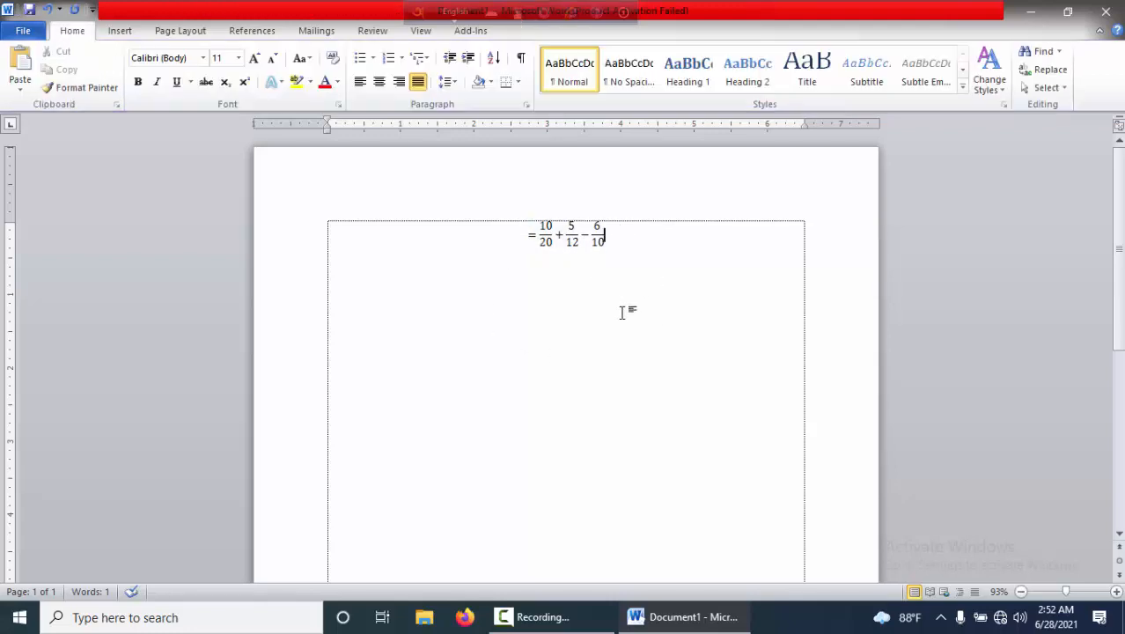
# Start a new line below the finished equation and insert a second blank equation there
pyautogui.press('Return')
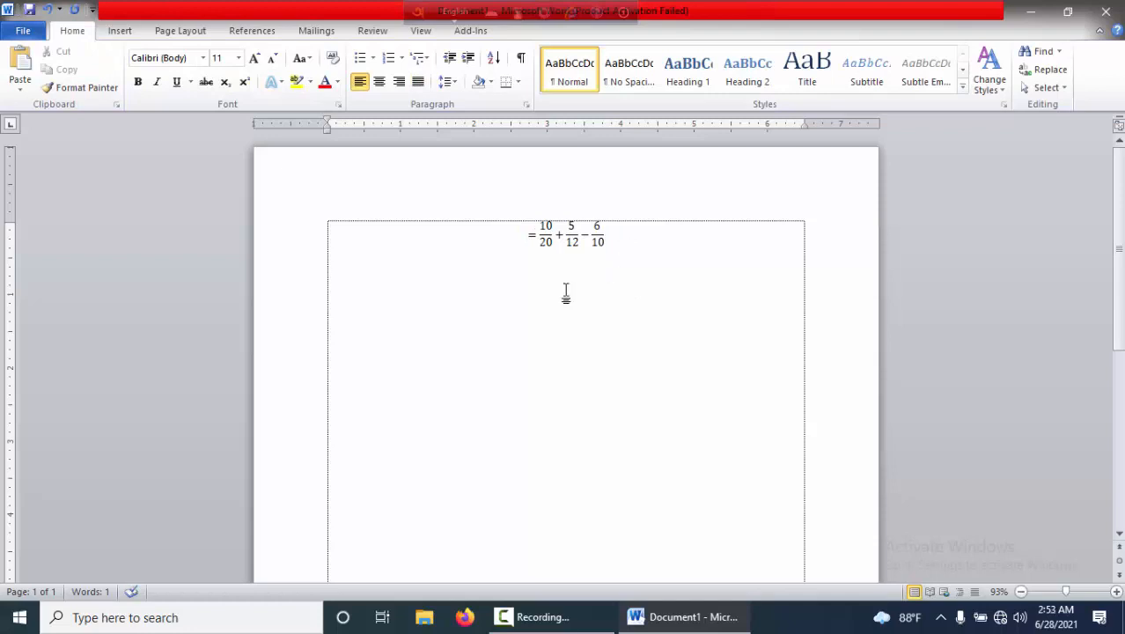
pyautogui.click(120, 29)
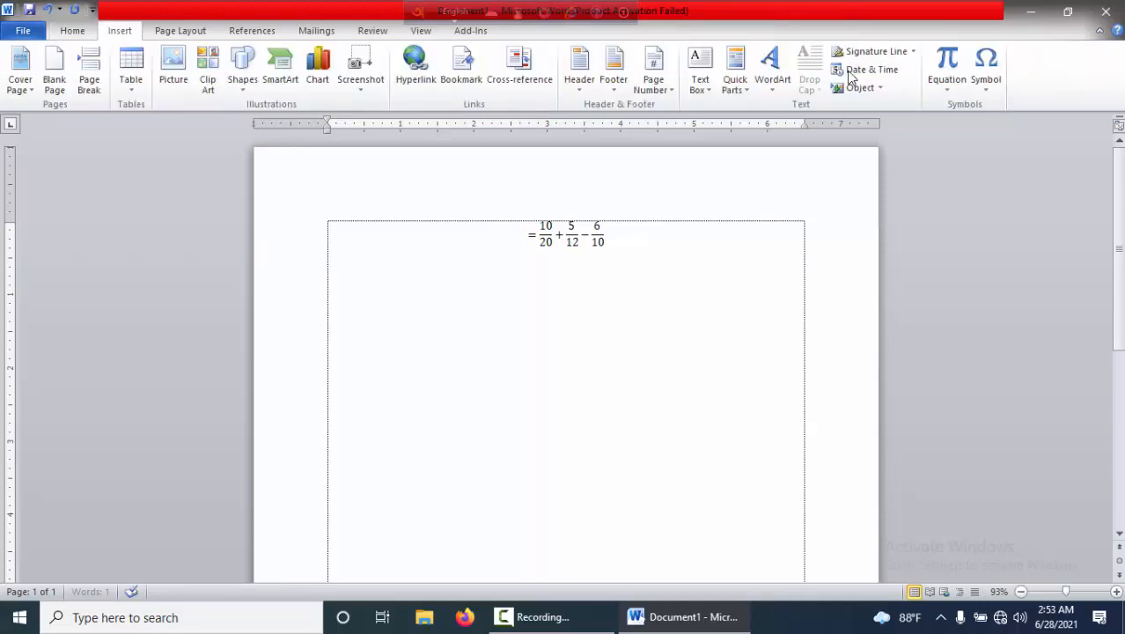
pyautogui.click(946, 92)
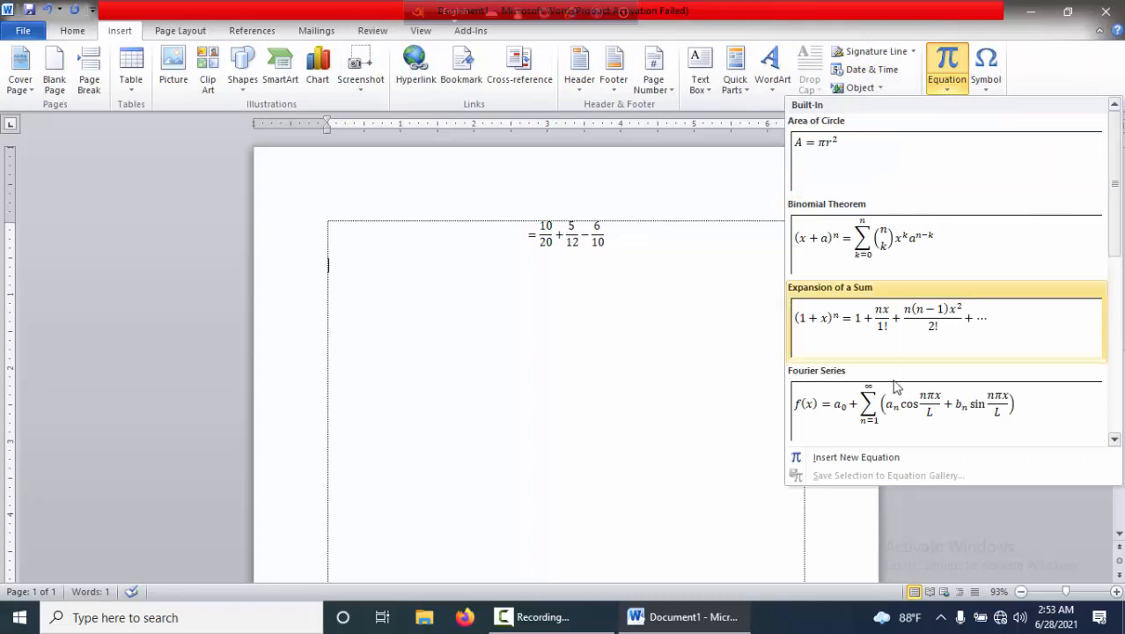
pyautogui.click(847, 458)
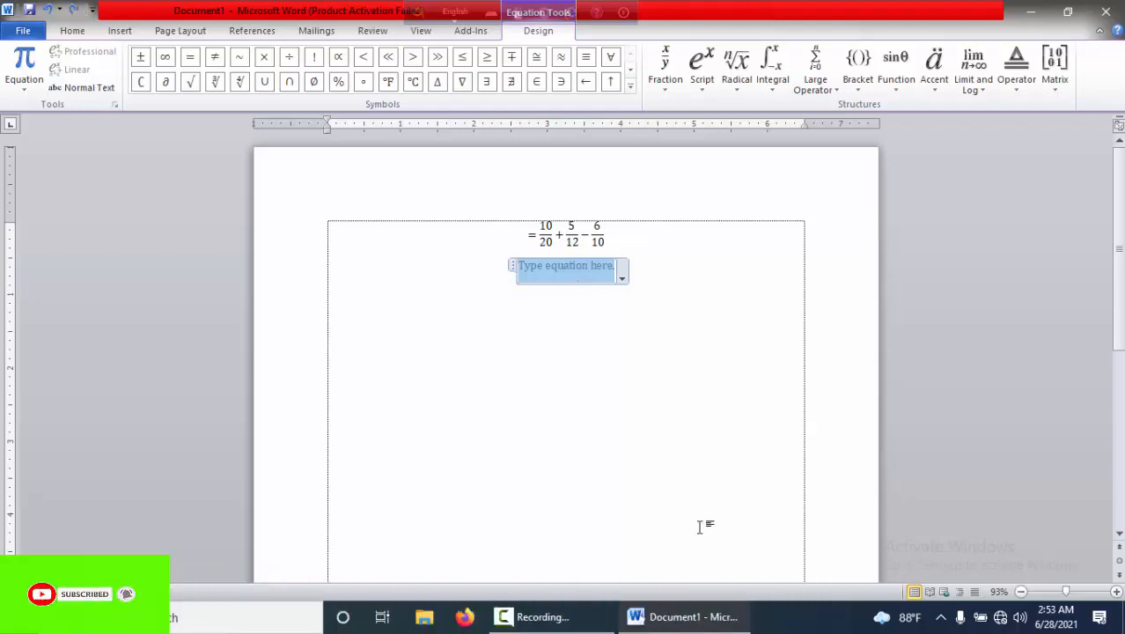
# Insert a superscript structure in the blank second equation and place a pair of parentheses in its base
pyautogui.click(702, 71)
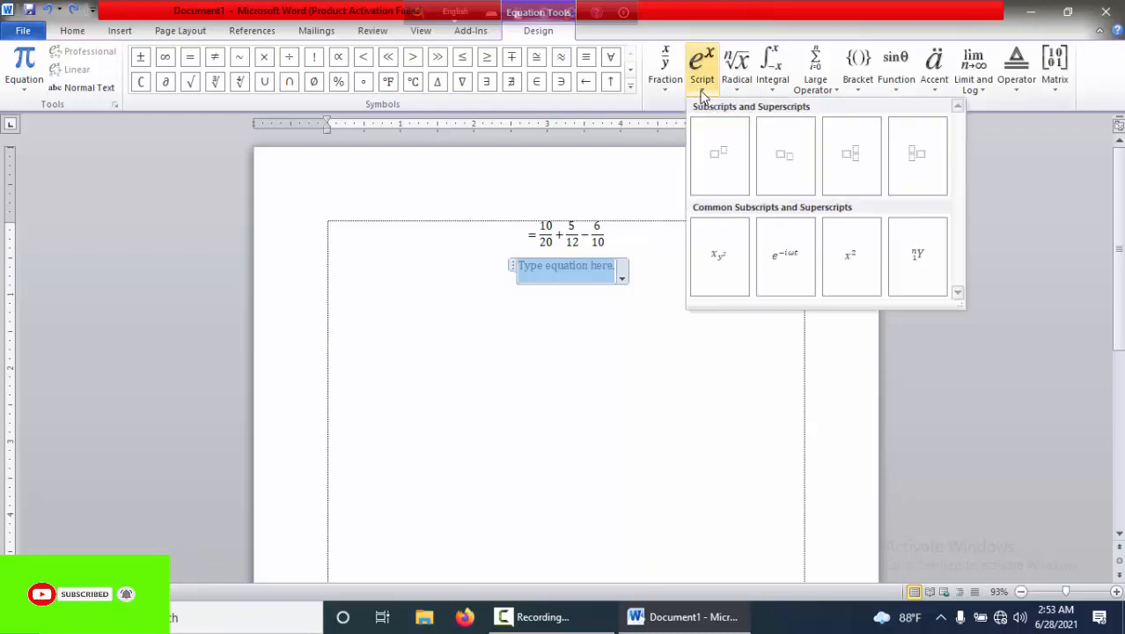
pyautogui.click(716, 160)
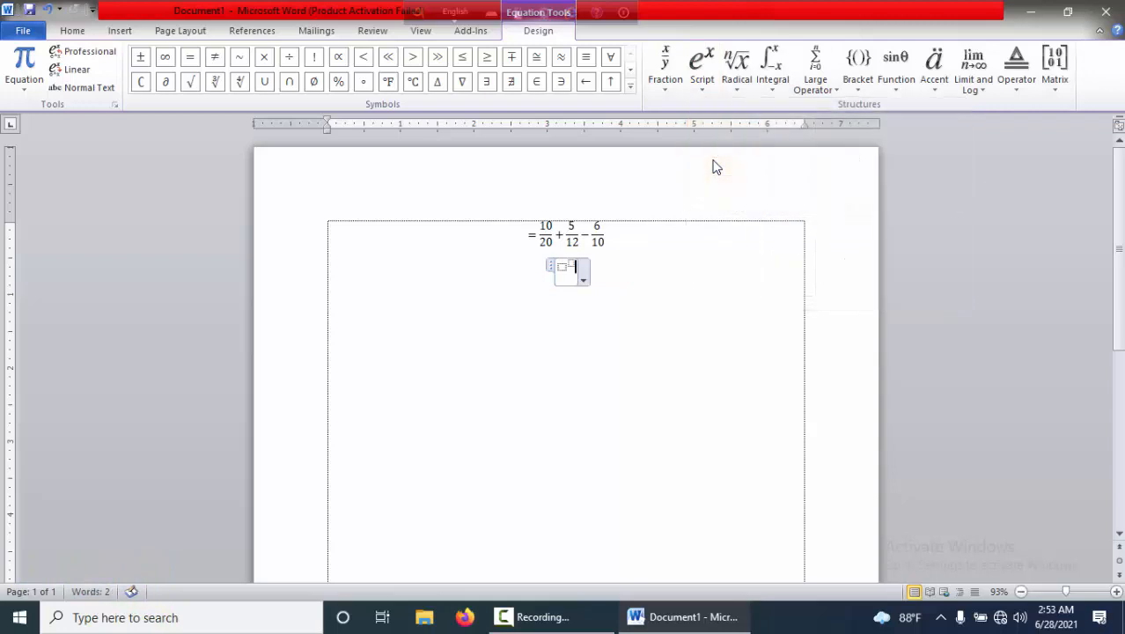
pyautogui.click(564, 265)
pyautogui.click(851, 94)
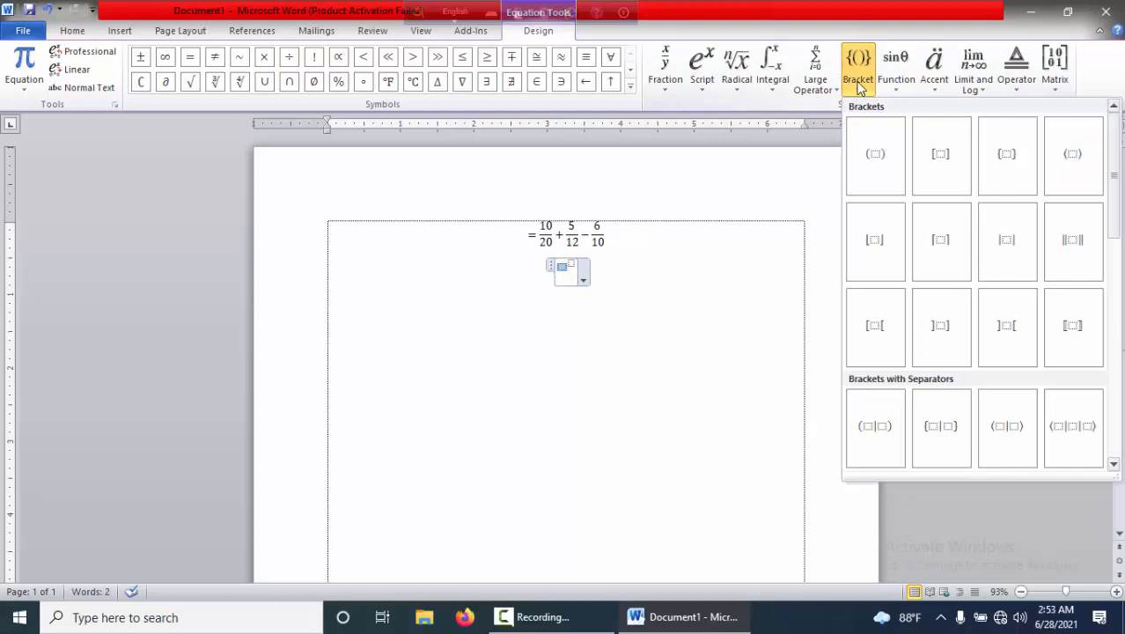
pyautogui.click(876, 156)
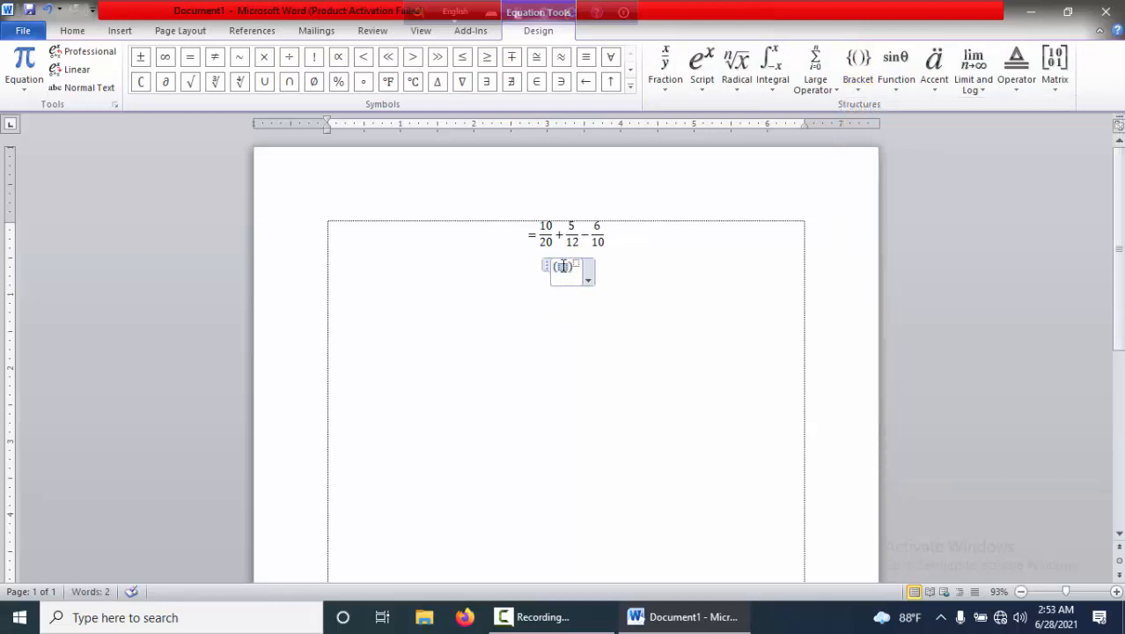
# Enter a+b inside the parentheses with 2 as the exponent, and append an equals sign after the term
pyautogui.write('a+b')
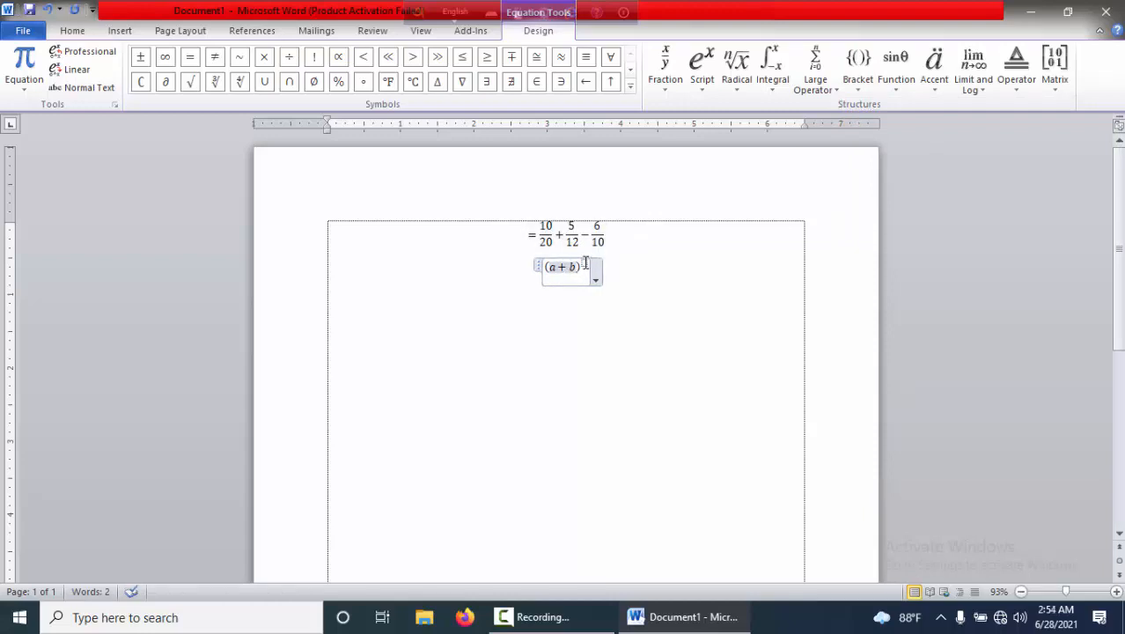
pyautogui.write('^2')
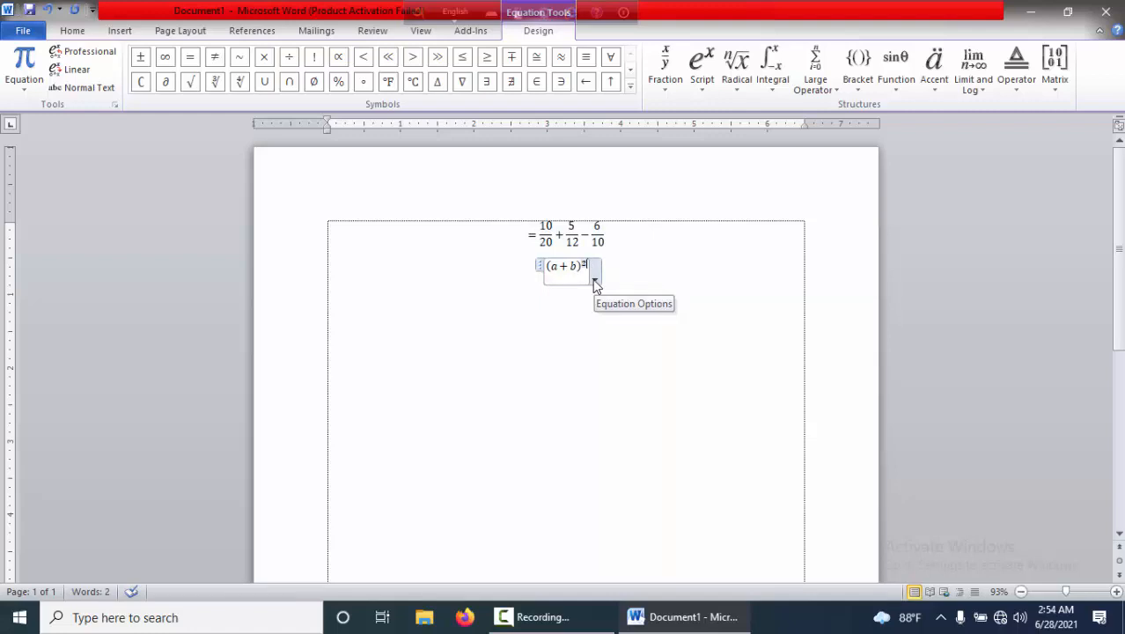
pyautogui.press('Right')
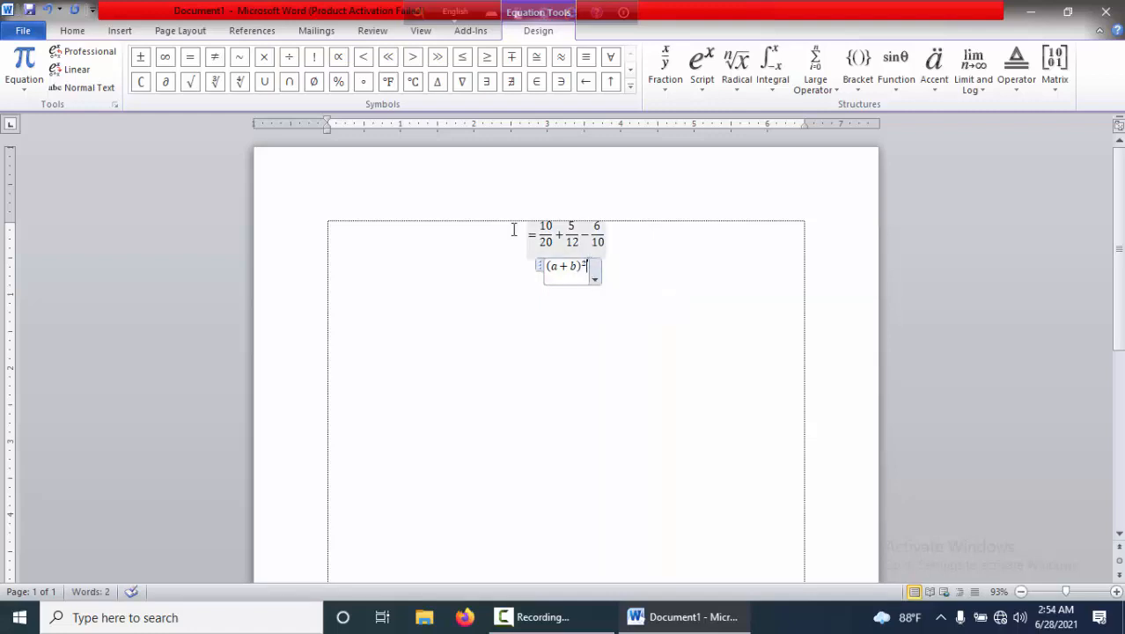
pyautogui.click(190, 60)
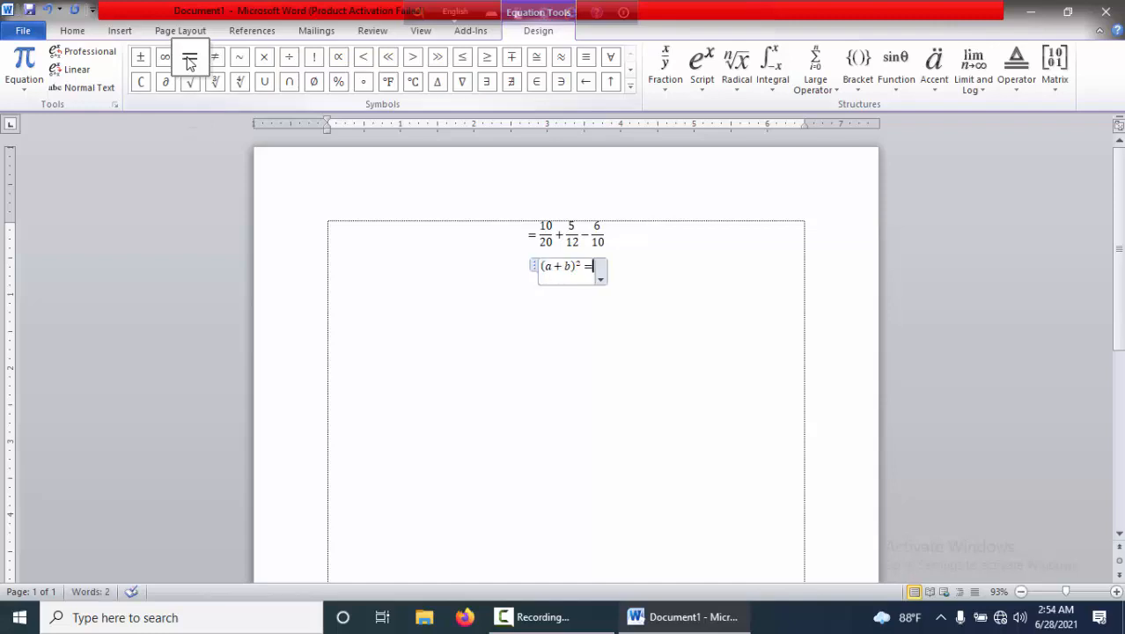
# Add a superscript structure after the equals sign, enter a as its base, and select the empty exponent placeholder
pyautogui.click(703, 93)
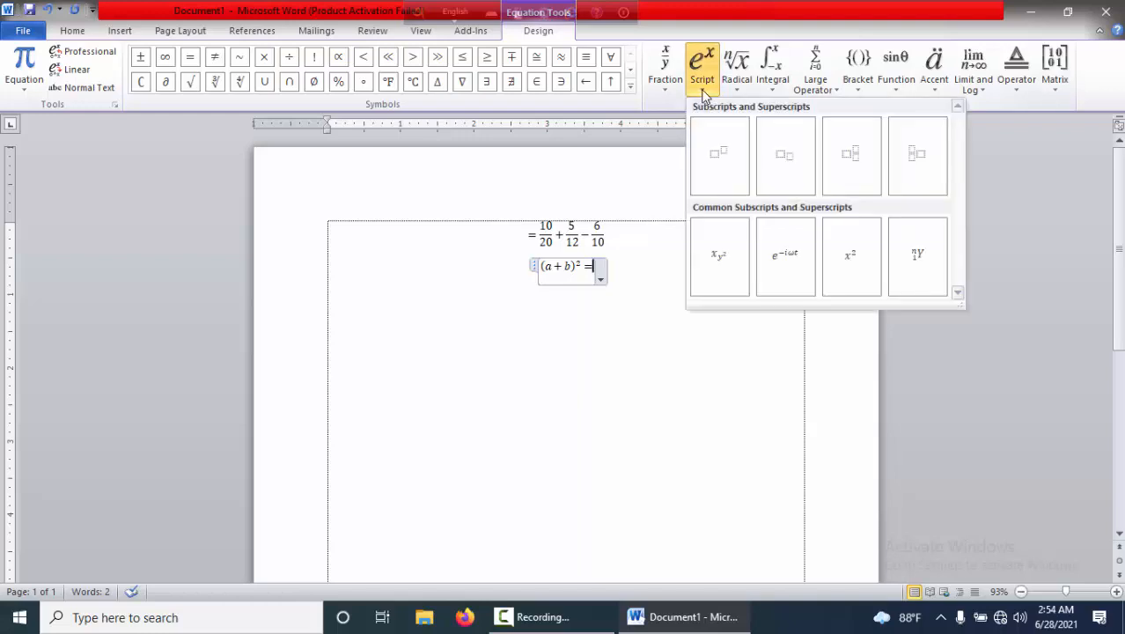
pyautogui.click(718, 157)
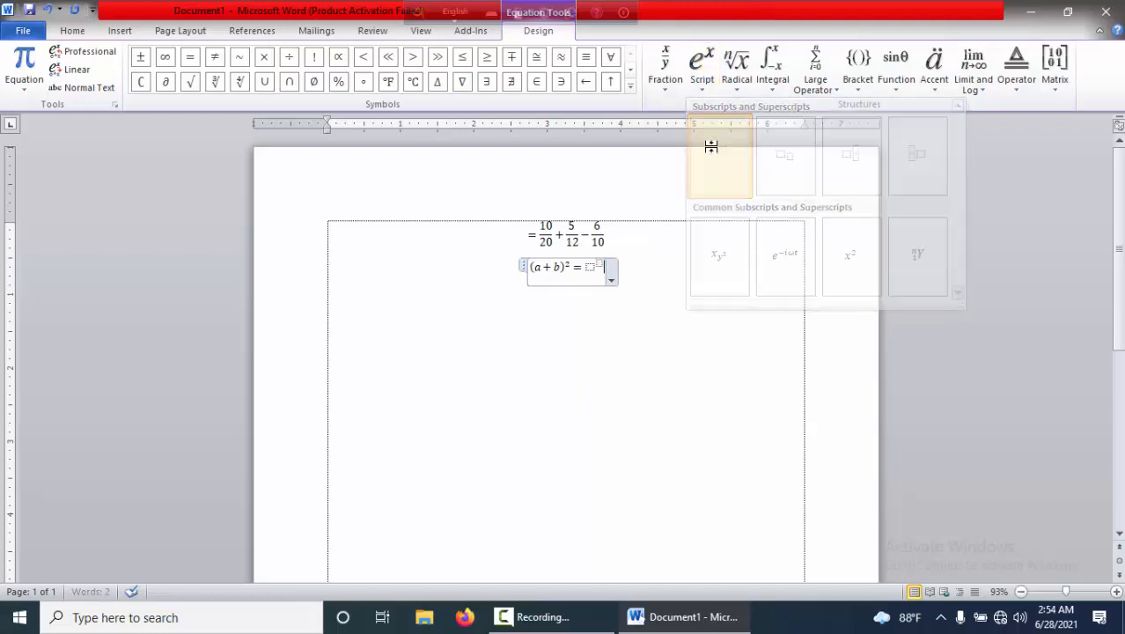
pyautogui.write('a')
pyautogui.click(598, 266)
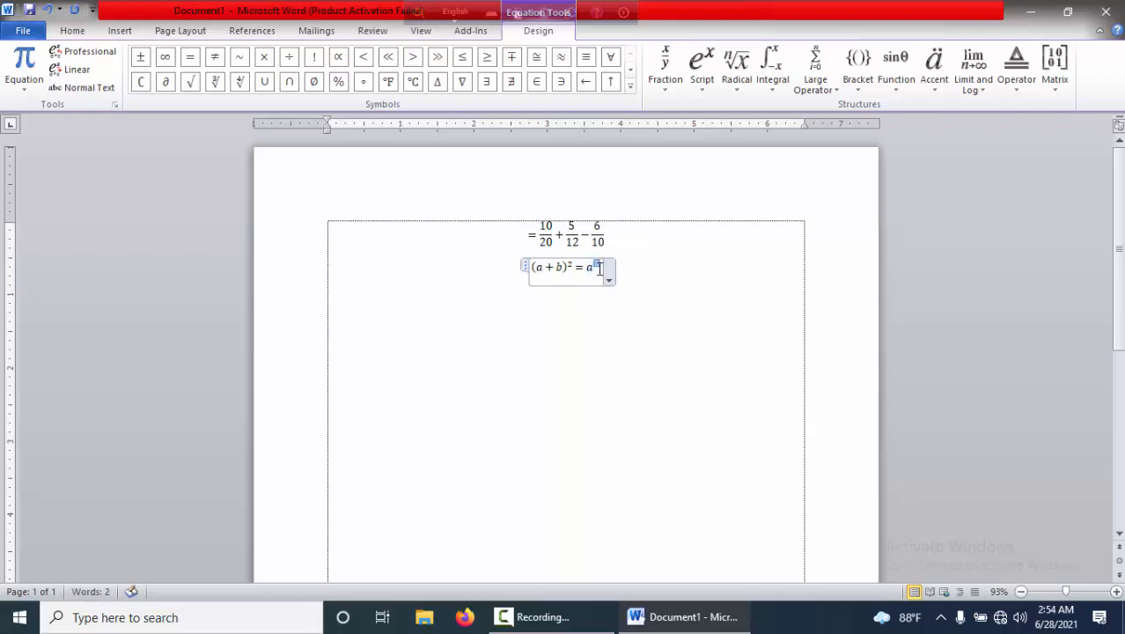